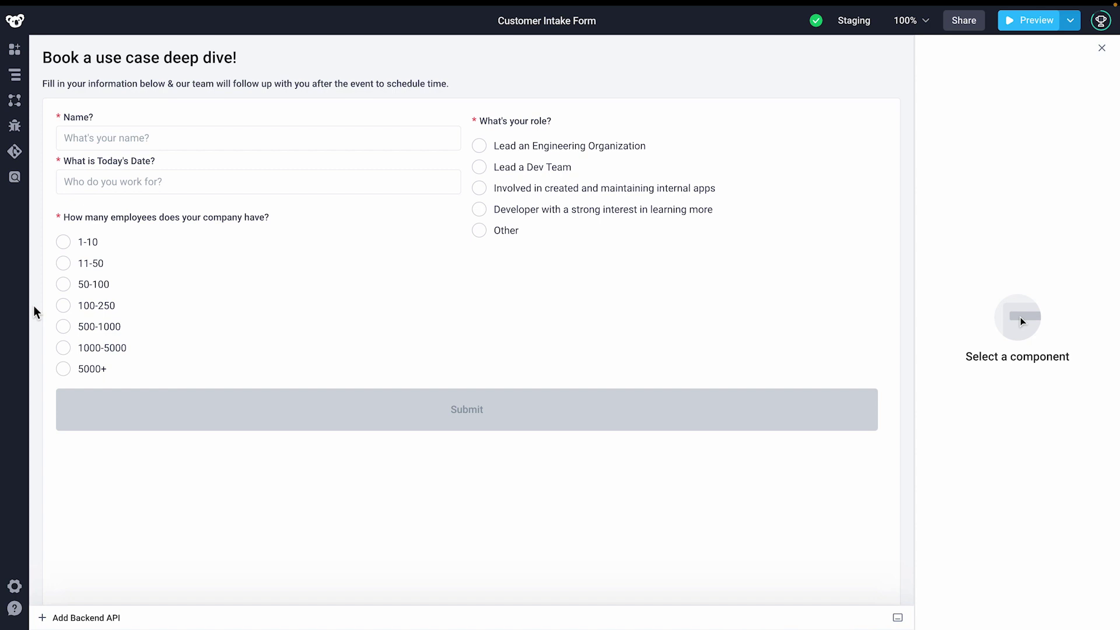
Add a text input named otherInput labelled 'What's your job title?' below the role question
{"action": "left_click", "coordinate": [14, 51]}
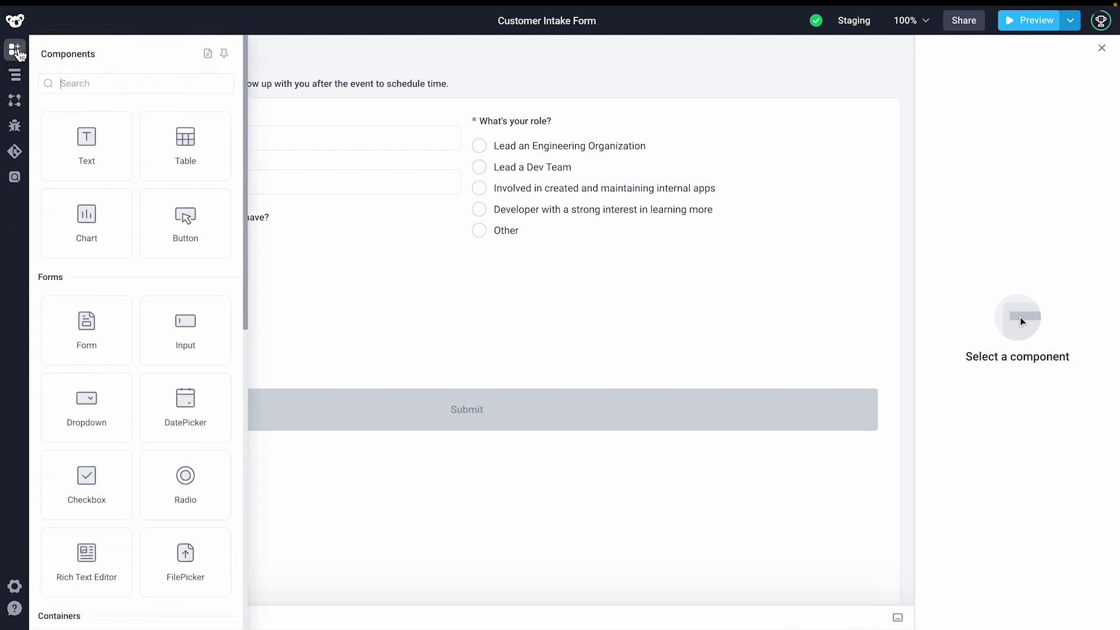
{"action": "type", "text": "input"}
{"action": "left_click_drag", "start_coordinate": [69, 162], "coordinate": [582, 186]}
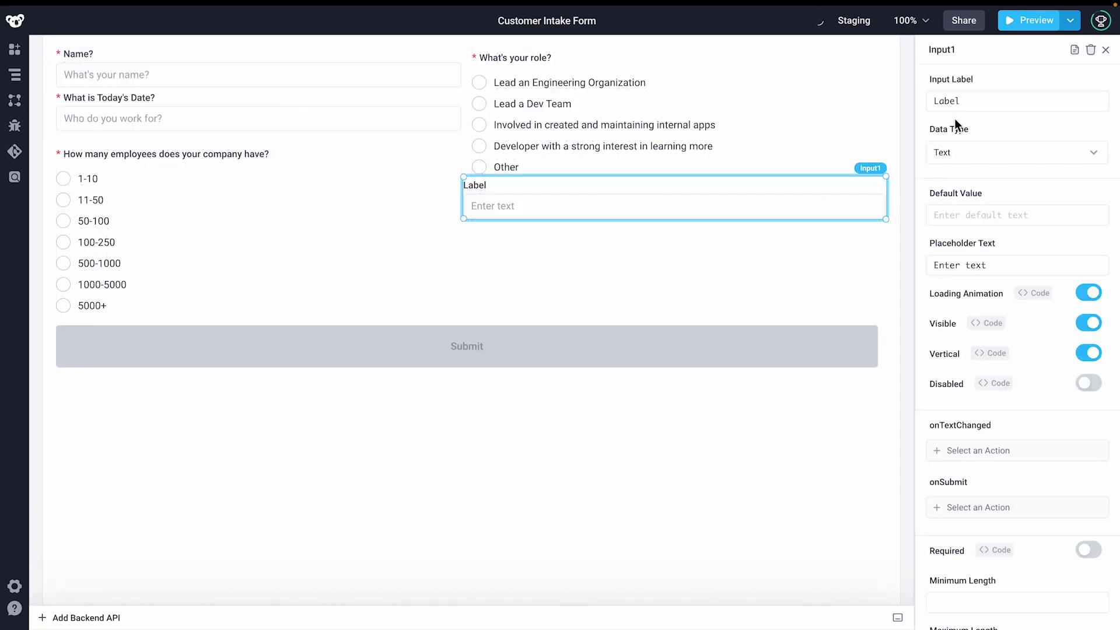
{"action": "left_click", "coordinate": [954, 49]}
{"action": "type", "text": "o"}
{"action": "type", "text": "ut"}
{"action": "key", "text": "Tab"}
{"action": "type", "text": "What's you"}
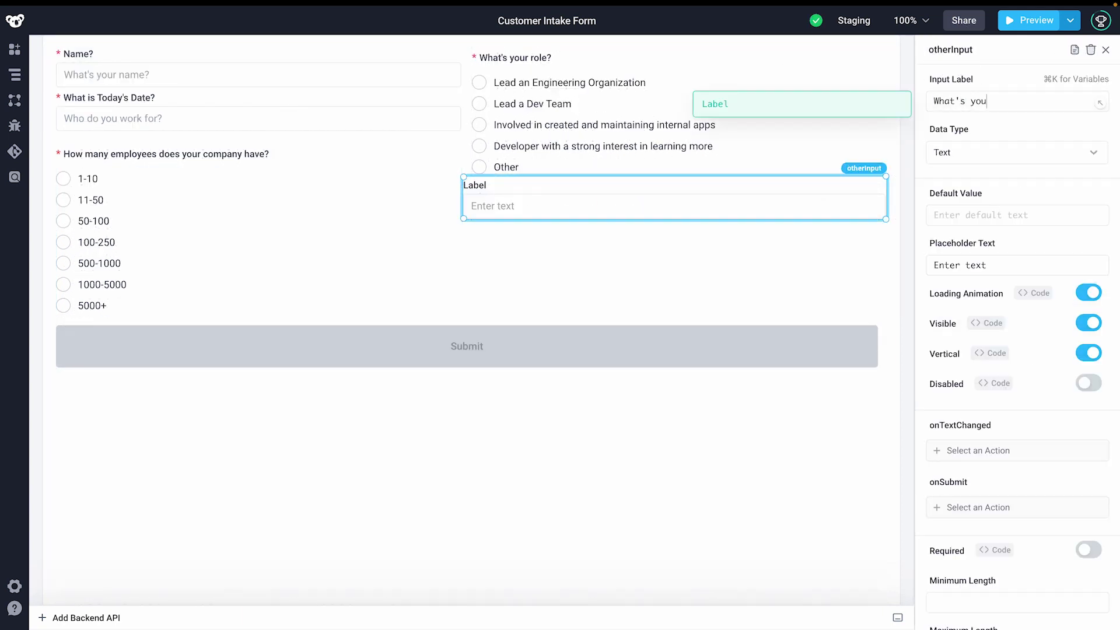
{"action": "left_click", "coordinate": [978, 130]}
{"action": "scroll", "coordinate": [977, 130], "scroll_direction": "down", "scroll_amount": 1}
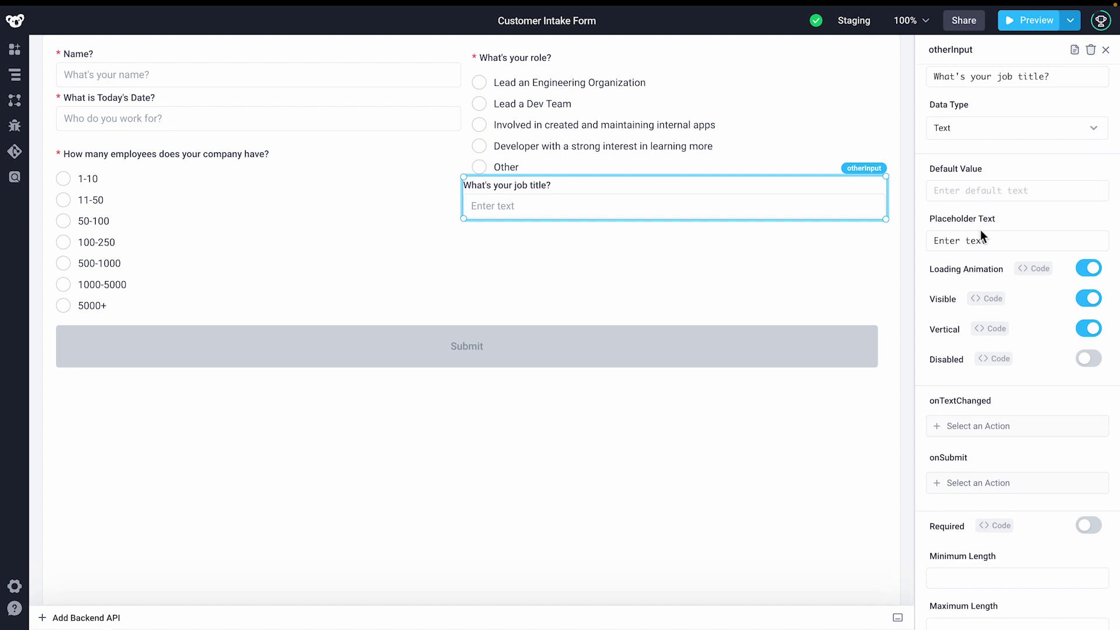
{"action": "scroll", "coordinate": [910, 320], "scroll_direction": "up", "scroll_amount": 2}
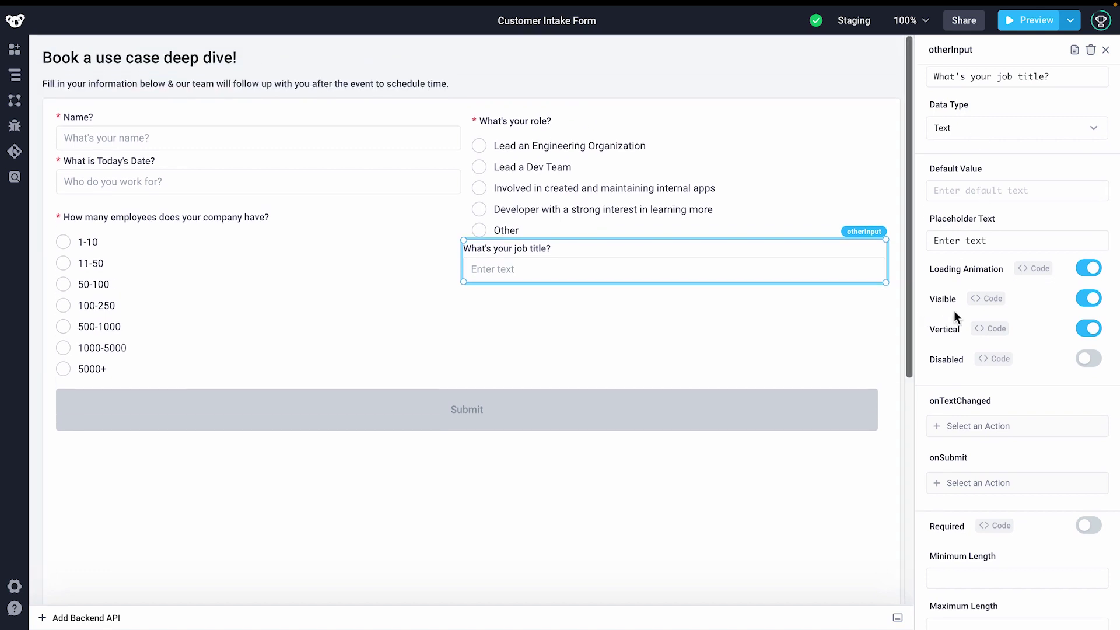
Make otherInput visible and required only when roleRadio.selectedOptionValue == "Other"
{"action": "left_click", "coordinate": [986, 299]}
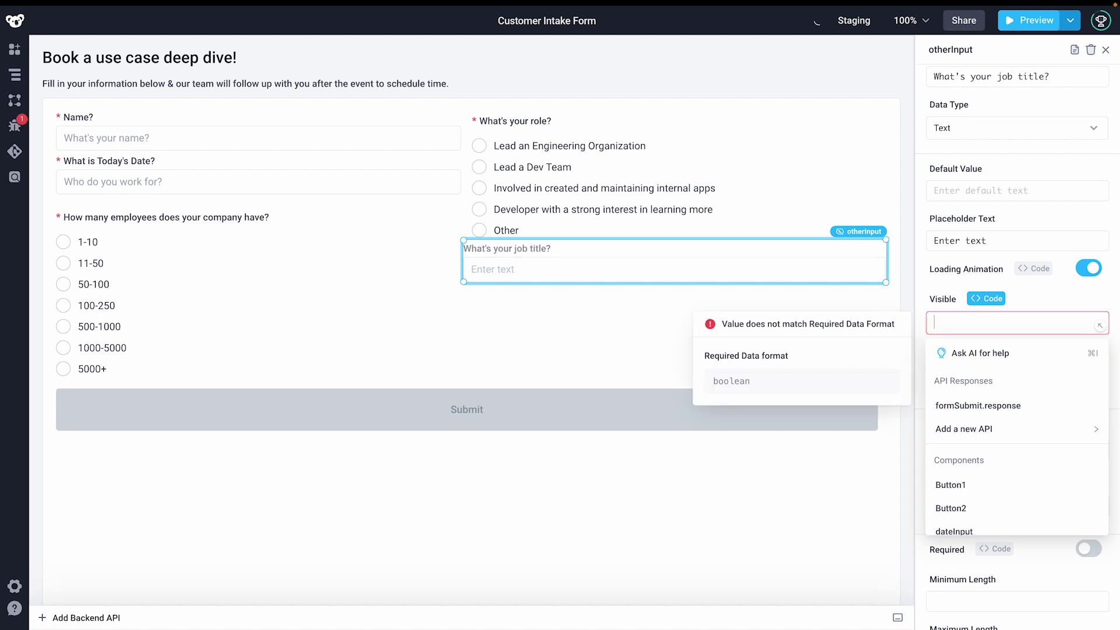
{"action": "type", "text": "{{roleRadio.selectedOptionValue == \"O"}
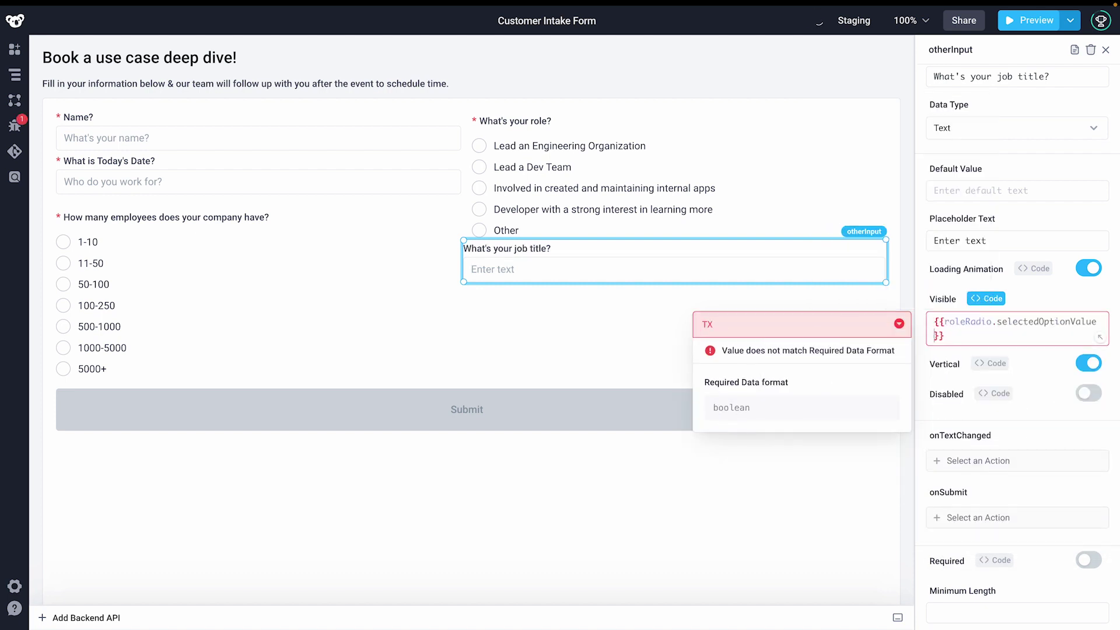
{"action": "type", "text": "ther"}
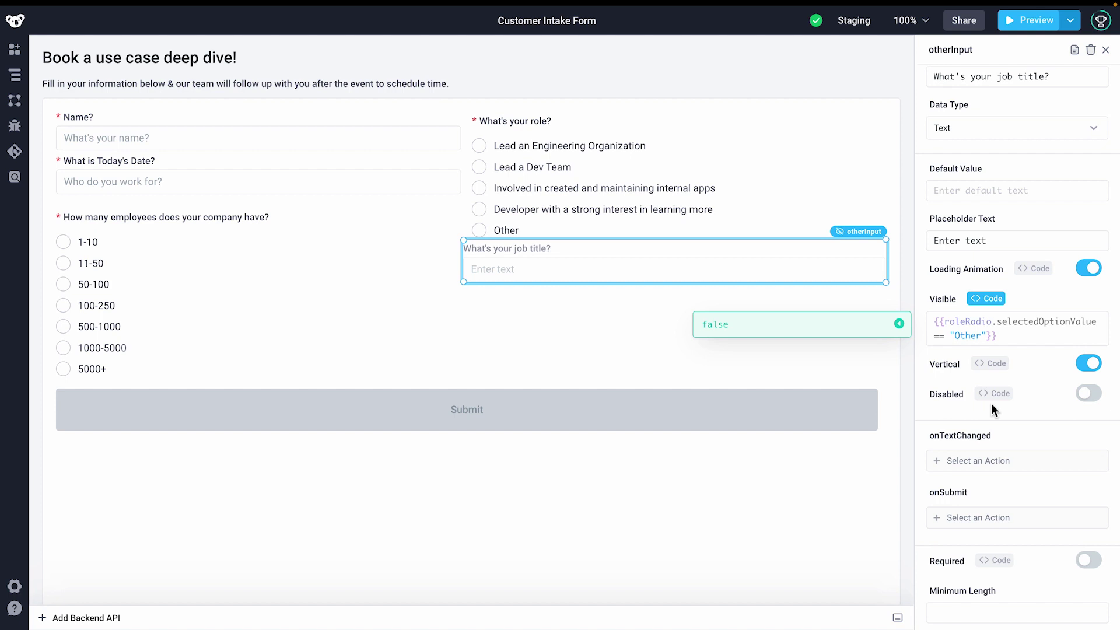
{"action": "scroll", "coordinate": [992, 403], "scroll_direction": "down", "scroll_amount": 2}
{"action": "left_click", "coordinate": [996, 478]}
{"action": "left_click", "coordinate": [992, 503]}
{"action": "type", "text": "{{roleRadio."}
{"action": "key", "text": "Return"}
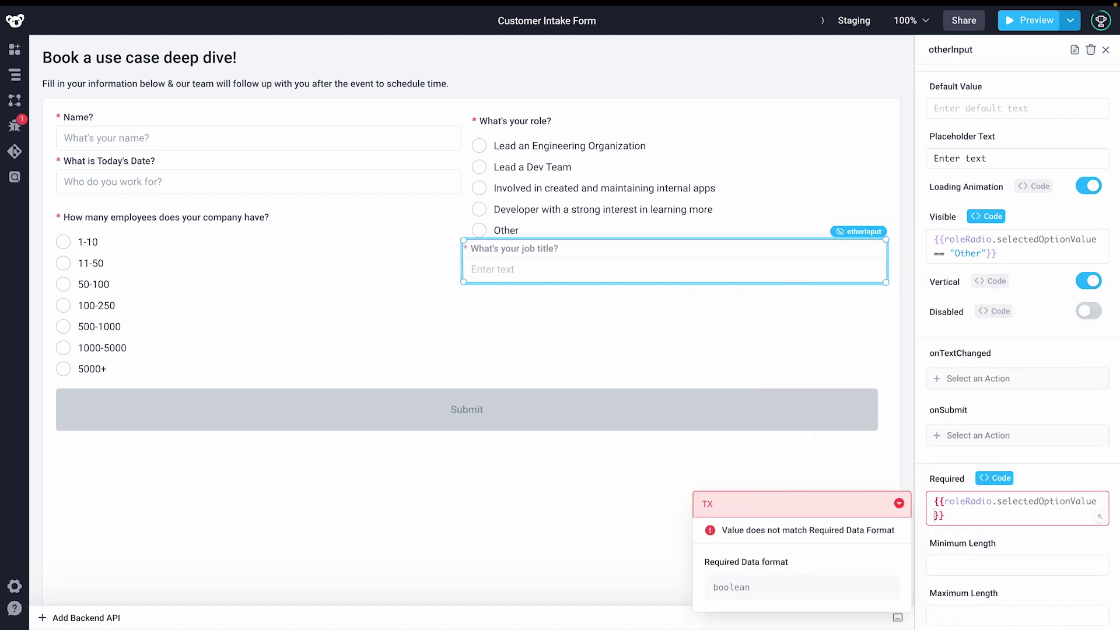
{"action": "type", "text": "Other"}
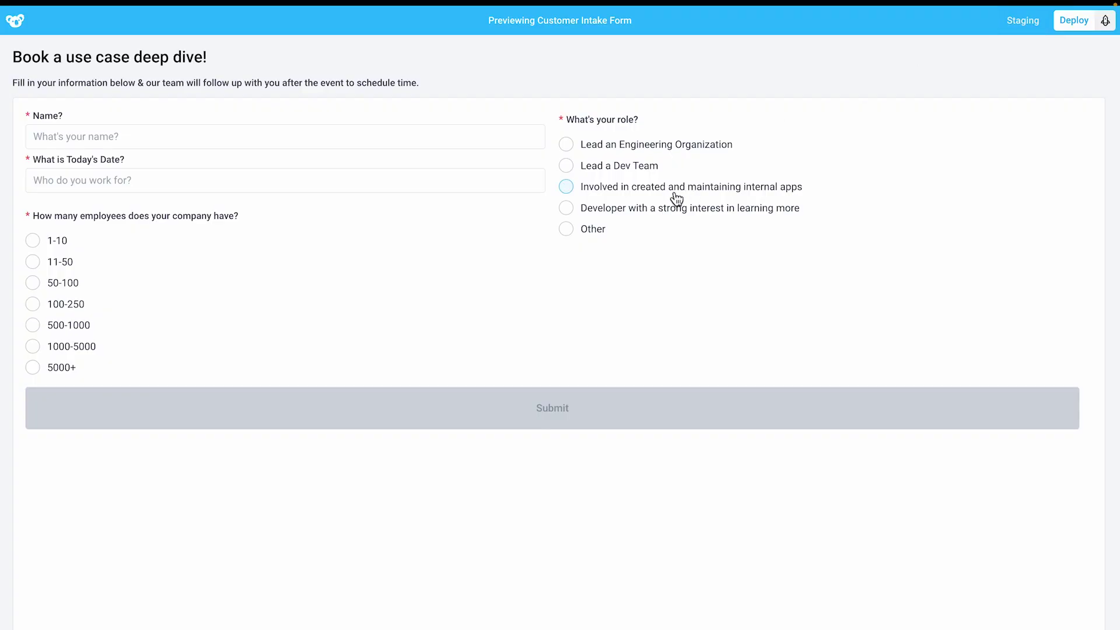
{"action": "left_click", "coordinate": [606, 237]}
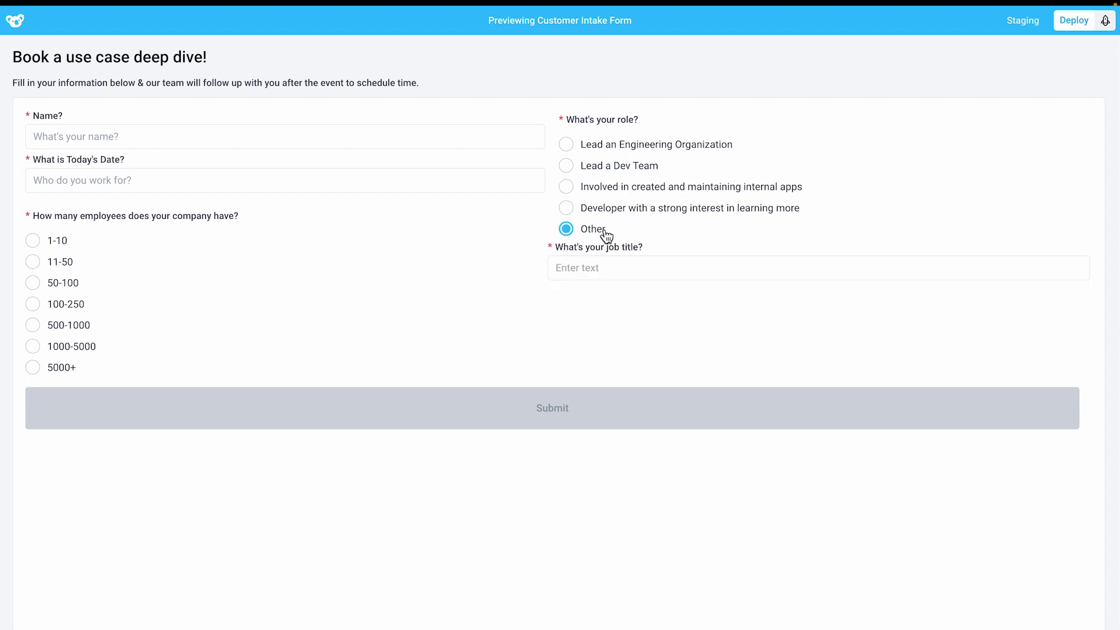
{"action": "left_click", "coordinate": [610, 214]}
{"action": "left_click", "coordinate": [602, 234]}
{"action": "left_click", "coordinate": [614, 214]}
{"action": "left_click", "coordinate": [604, 233]}
{"action": "left_click", "coordinate": [611, 214]}
{"action": "key", "text": "ctrl+p"}
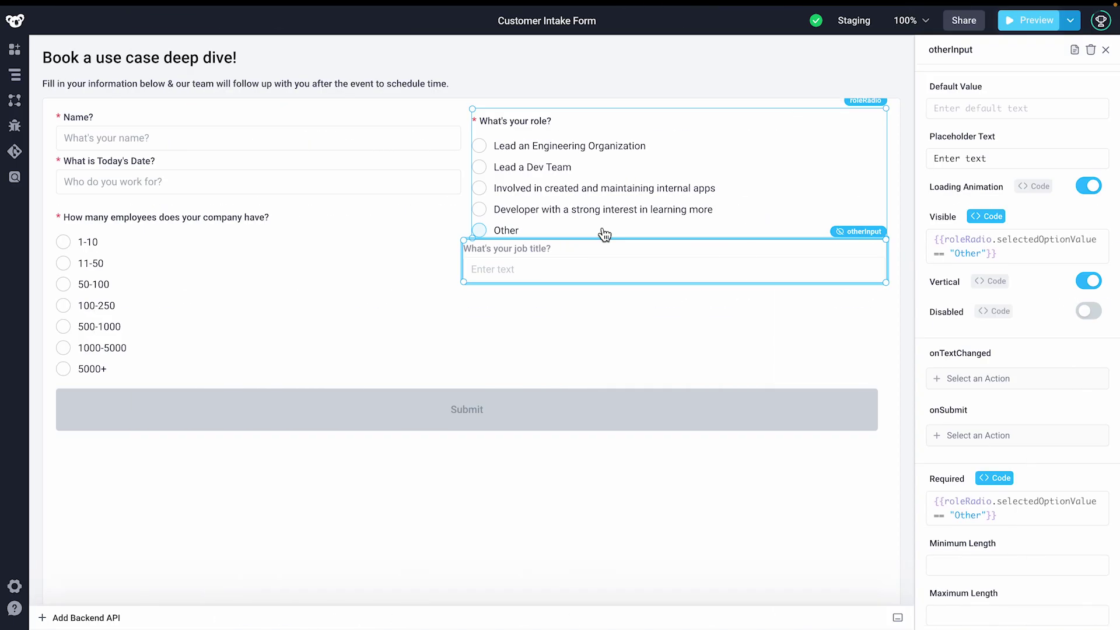
Add a date picker to the intake form below the job-title input
{"action": "left_click", "coordinate": [580, 306]}
{"action": "left_click", "coordinate": [14, 49]}
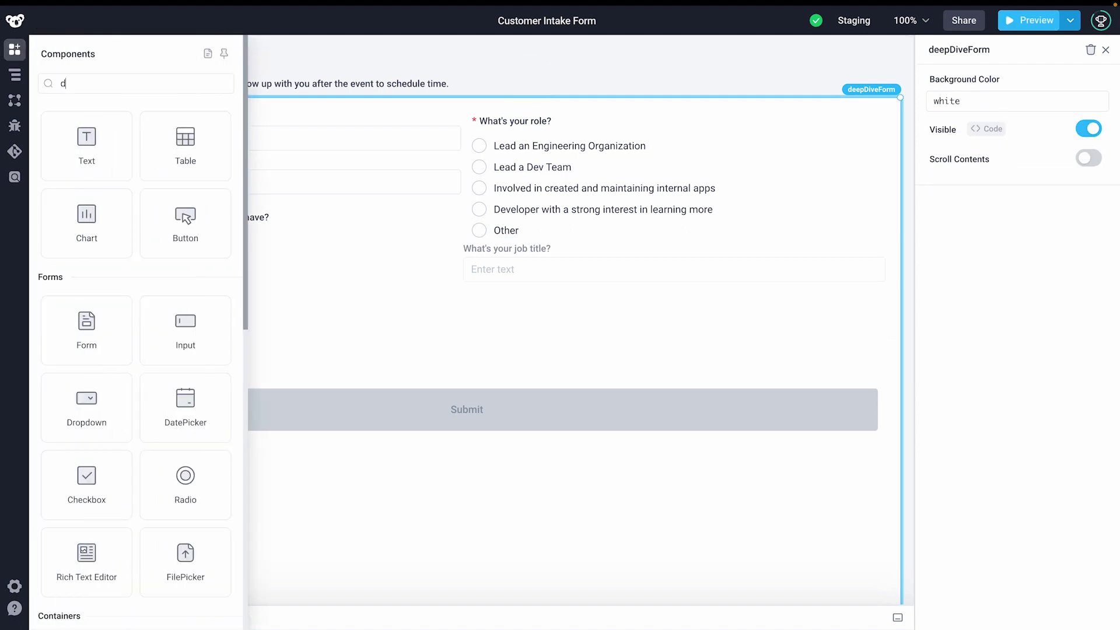
{"action": "type", "text": "date"}
{"action": "left_click_drag", "start_coordinate": [81, 165], "coordinate": [443, 293]}
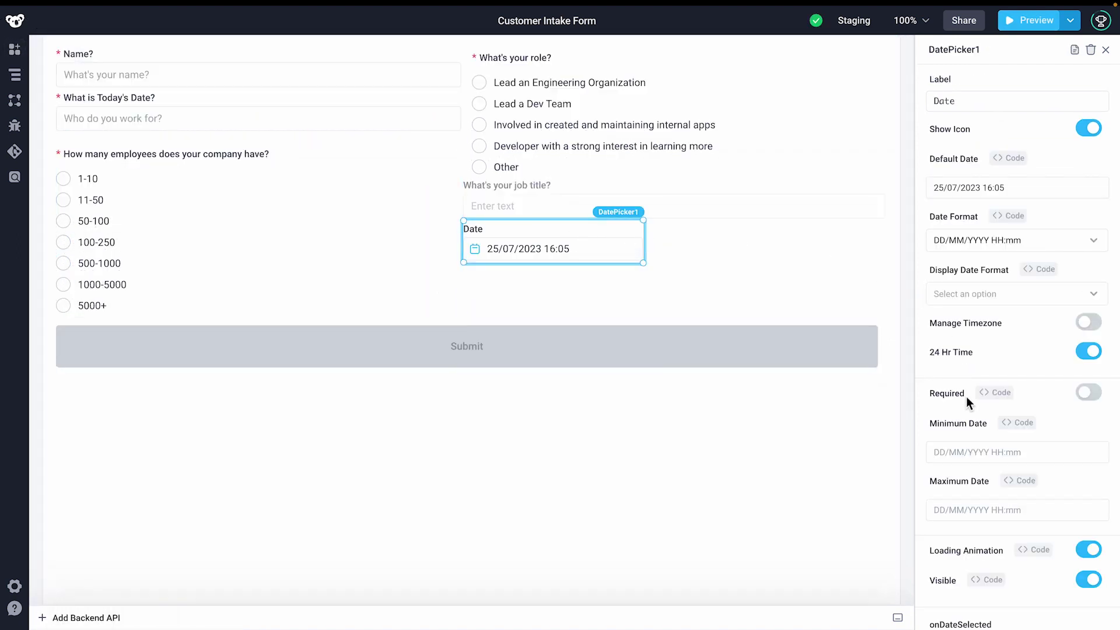
{"action": "scroll", "coordinate": [967, 401], "scroll_direction": "down", "scroll_amount": 1}
Turn off the date picker's visibility and clear its Default Date in code mode
{"action": "left_click", "coordinate": [1091, 552]}
{"action": "scroll", "coordinate": [1096, 549], "scroll_direction": "up", "scroll_amount": 1}
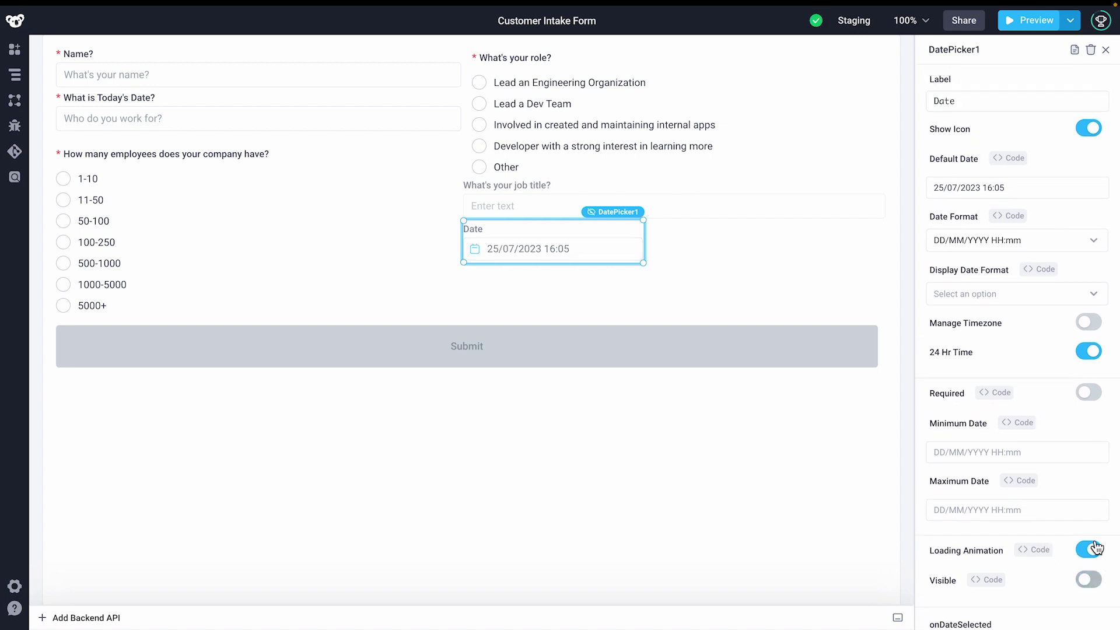
{"action": "left_click", "coordinate": [1020, 165]}
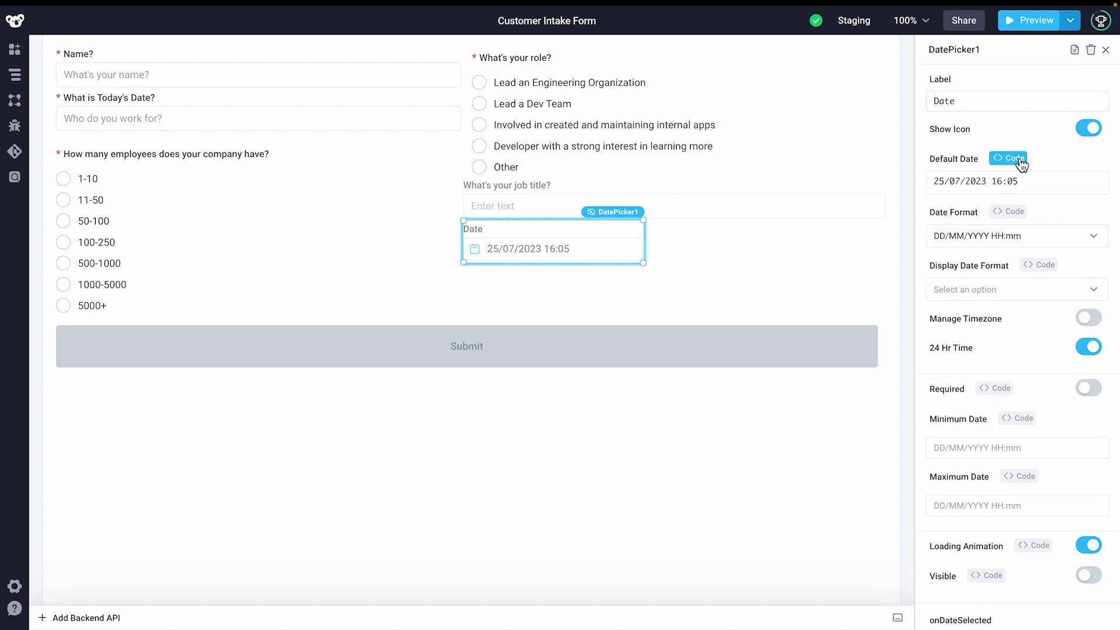
{"action": "left_click", "coordinate": [1045, 184]}
{"action": "key", "text": "ctrl+a"}
{"action": "key", "text": "BackSpace"}
{"action": "type", "text": "{{"}
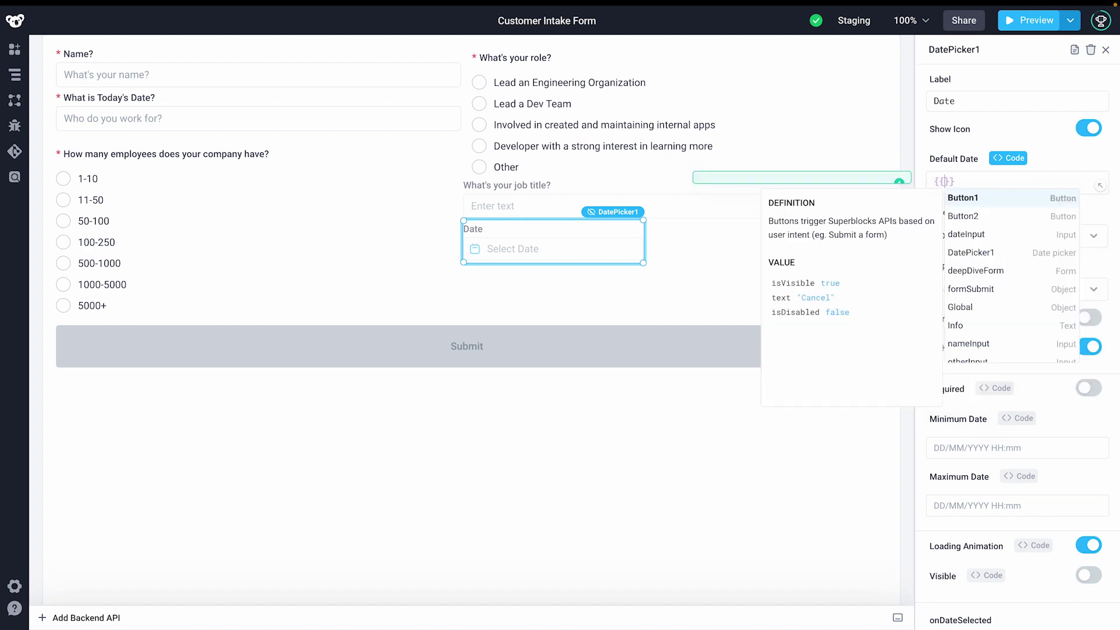
{"action": "type", "text": "moment"}
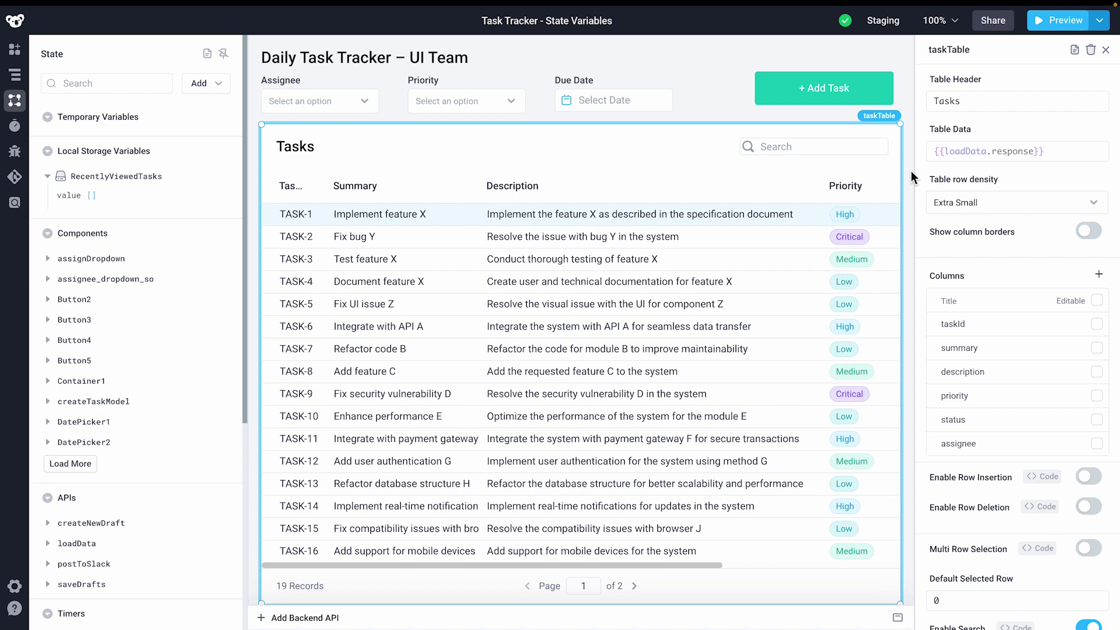
{"action": "scroll", "coordinate": [1013, 279], "scroll_direction": "down", "scroll_amount": 1}
{"action": "scroll", "coordinate": [1013, 279], "scroll_direction": "down", "scroll_amount": 3}
{"action": "scroll", "coordinate": [1012, 280], "scroll_direction": "down", "scroll_amount": 4}
{"action": "scroll", "coordinate": [1013, 280], "scroll_direction": "down", "scroll_amount": 2}
{"action": "scroll", "coordinate": [1012, 279], "scroll_direction": "down", "scroll_amount": 2}
Add a second taskTable row-click action that runs JavaScript, with its code in the expanded editor
{"action": "left_click", "coordinate": [1018, 494]}
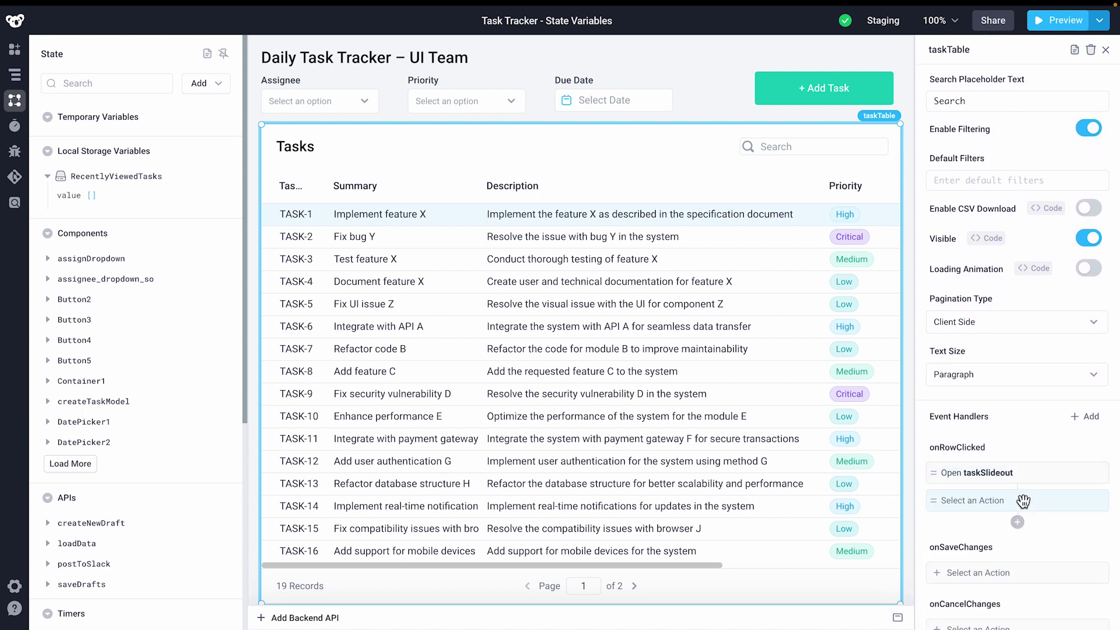
{"action": "left_click", "coordinate": [1024, 501]}
{"action": "left_click", "coordinate": [810, 454]}
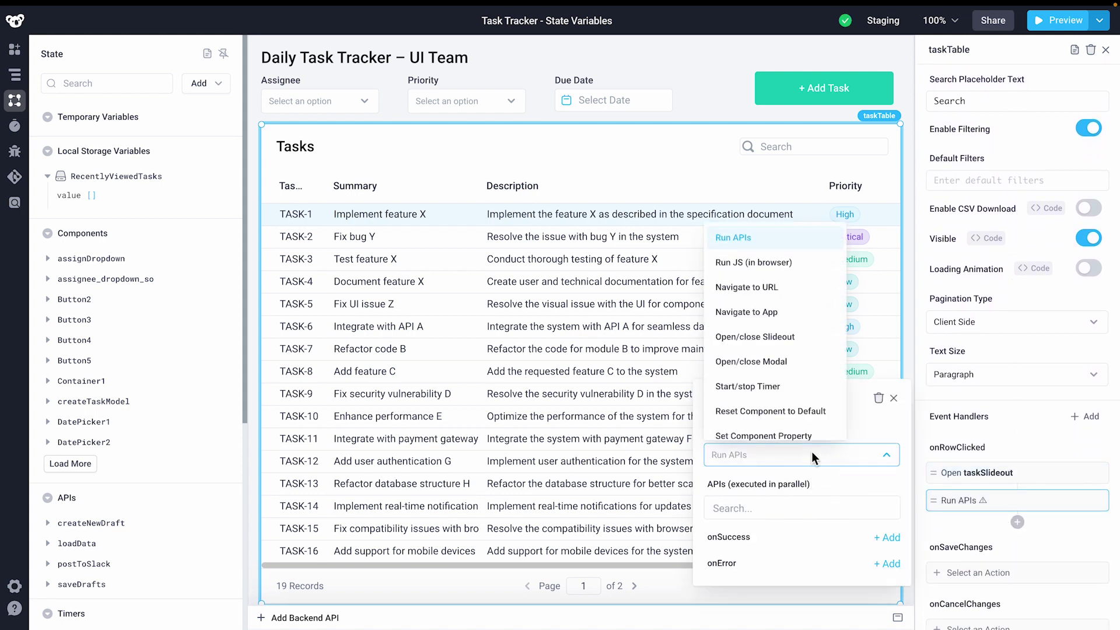
{"action": "left_click", "coordinate": [755, 263]}
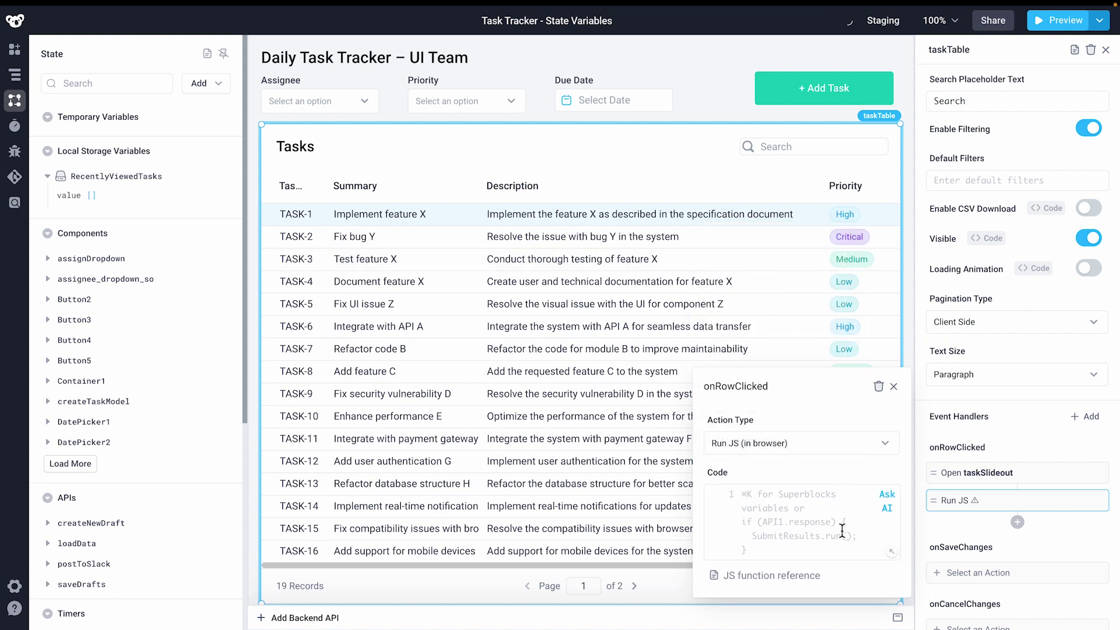
{"action": "left_click", "coordinate": [892, 552]}
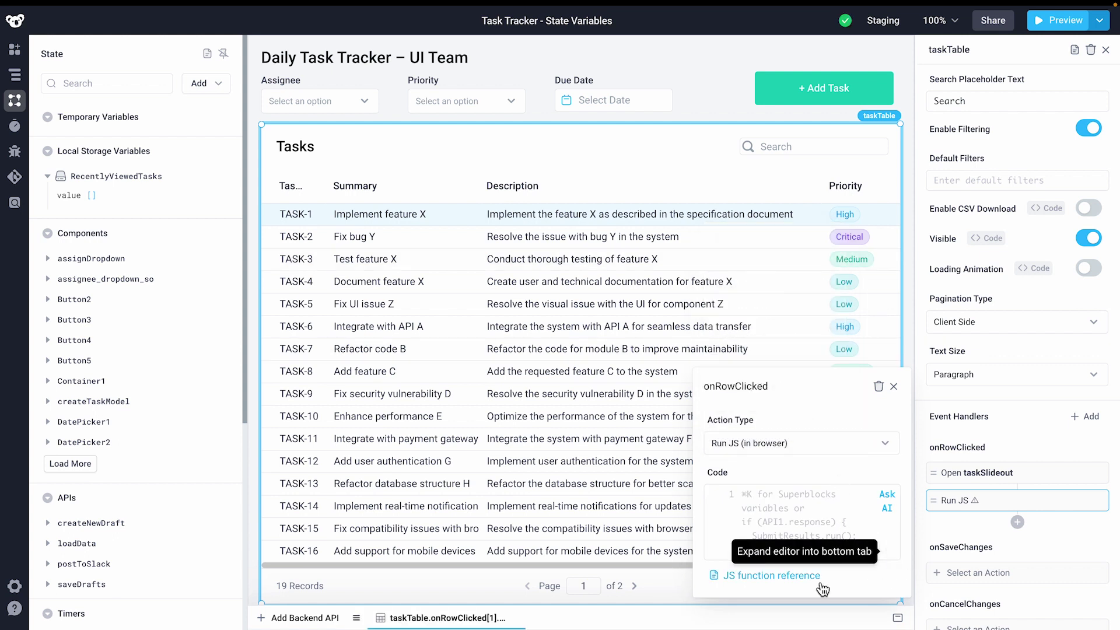
{"action": "left_click", "coordinate": [693, 611]}
Paste the recently-viewed tracking script and get an Ask AI explanation of it
{"action": "left_click_drag", "start_coordinate": [693, 611], "coordinate": [706, 325]}
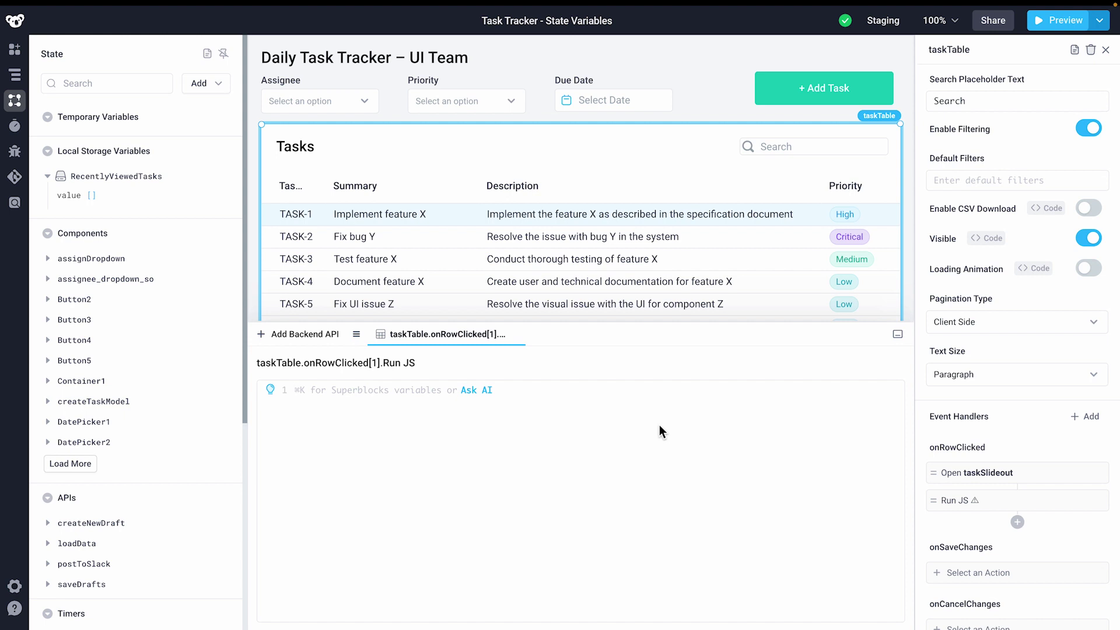
{"action": "key", "text": "ctrl+v"}
{"action": "key", "text": "ctrl+a"}
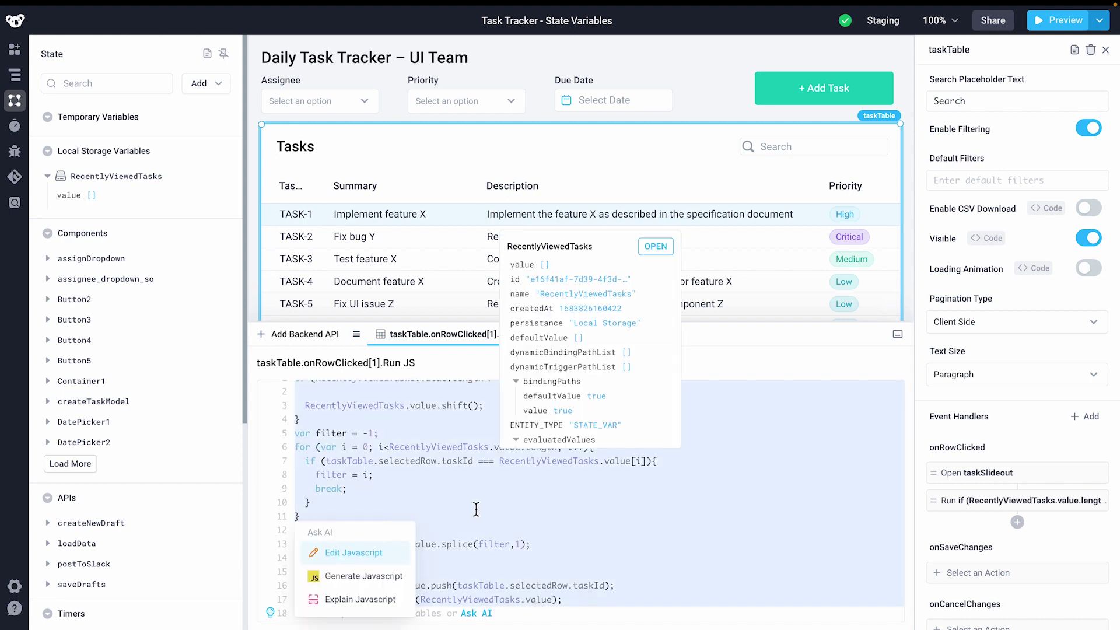
{"action": "left_click", "coordinate": [378, 600]}
{"action": "left_click_drag", "start_coordinate": [451, 537], "coordinate": [465, 223]}
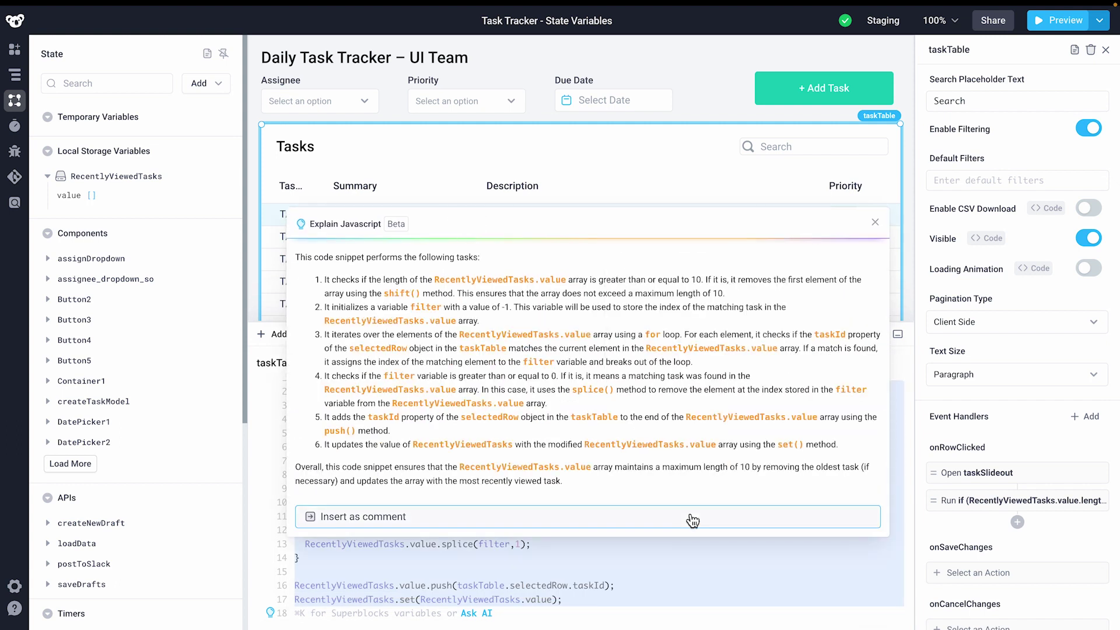
View tasks TASK-2, TASK-5, TASK-10, TASK-4, then TASK-2 again, closing each details panel
{"action": "left_click", "coordinate": [875, 223]}
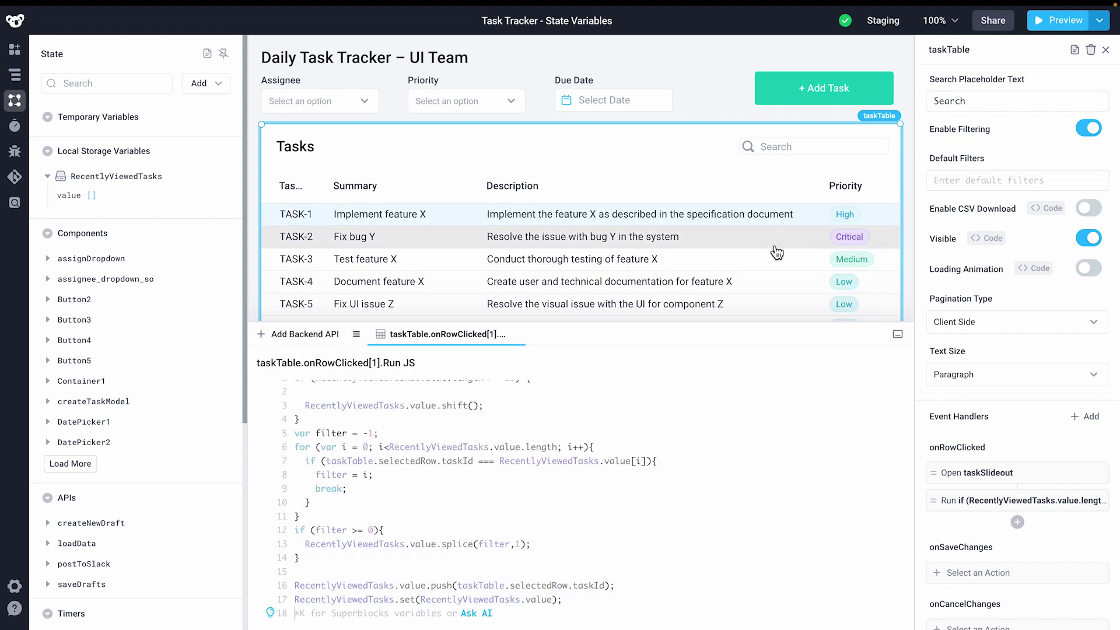
{"action": "left_click", "coordinate": [744, 238]}
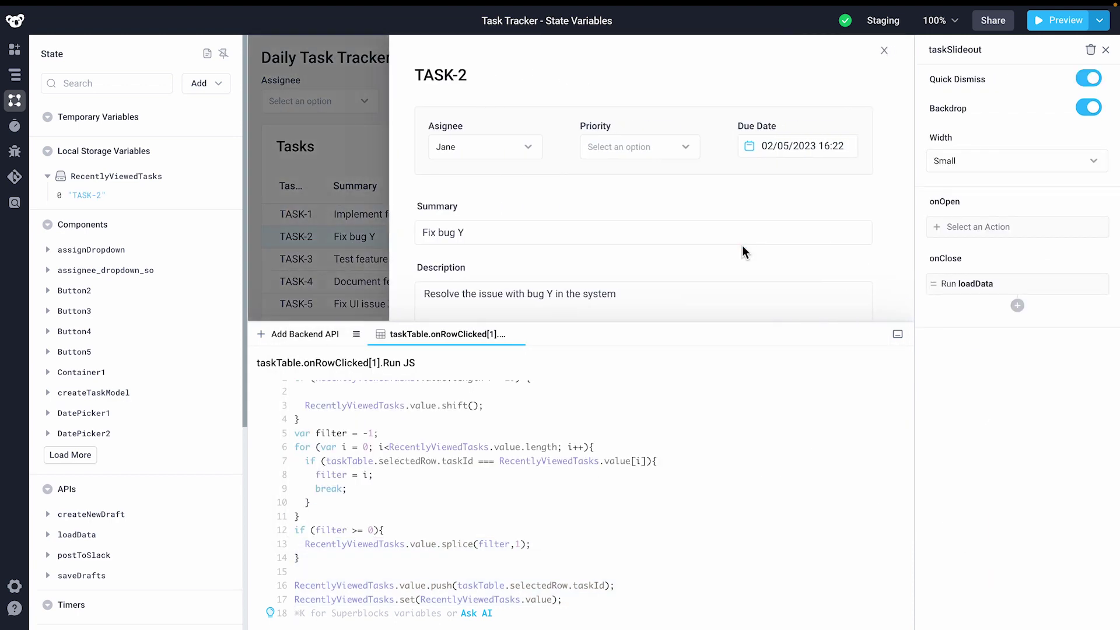
{"action": "left_click", "coordinate": [321, 279]}
{"action": "left_click", "coordinate": [369, 307]}
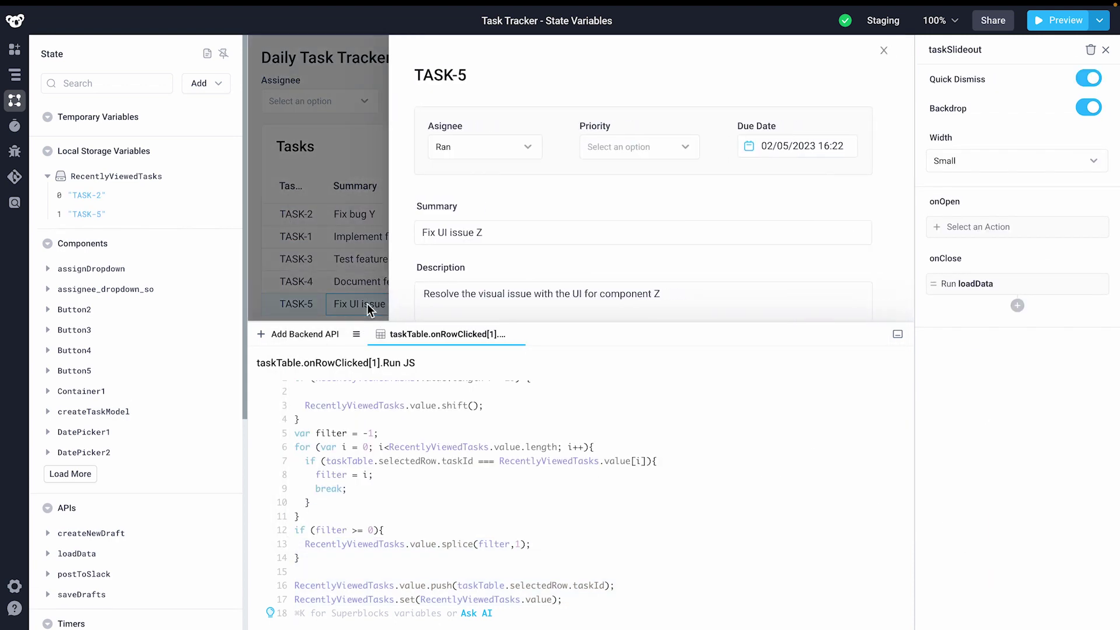
{"action": "left_click", "coordinate": [366, 304]}
{"action": "scroll", "coordinate": [372, 263], "scroll_direction": "down", "scroll_amount": 5}
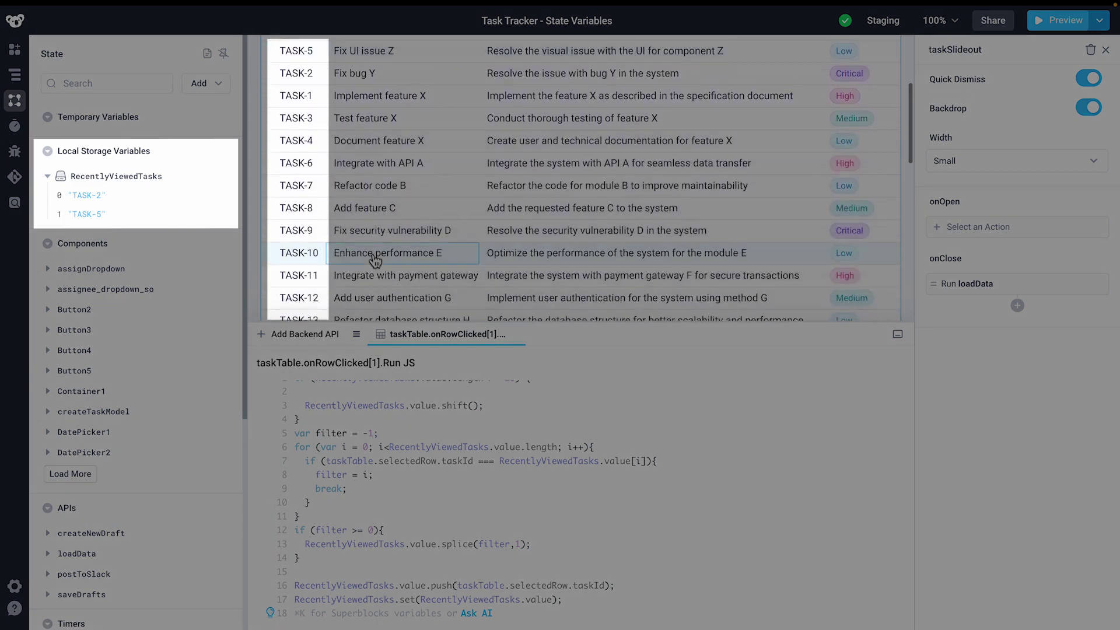
{"action": "left_click", "coordinate": [373, 256]}
{"action": "left_click", "coordinate": [345, 243]}
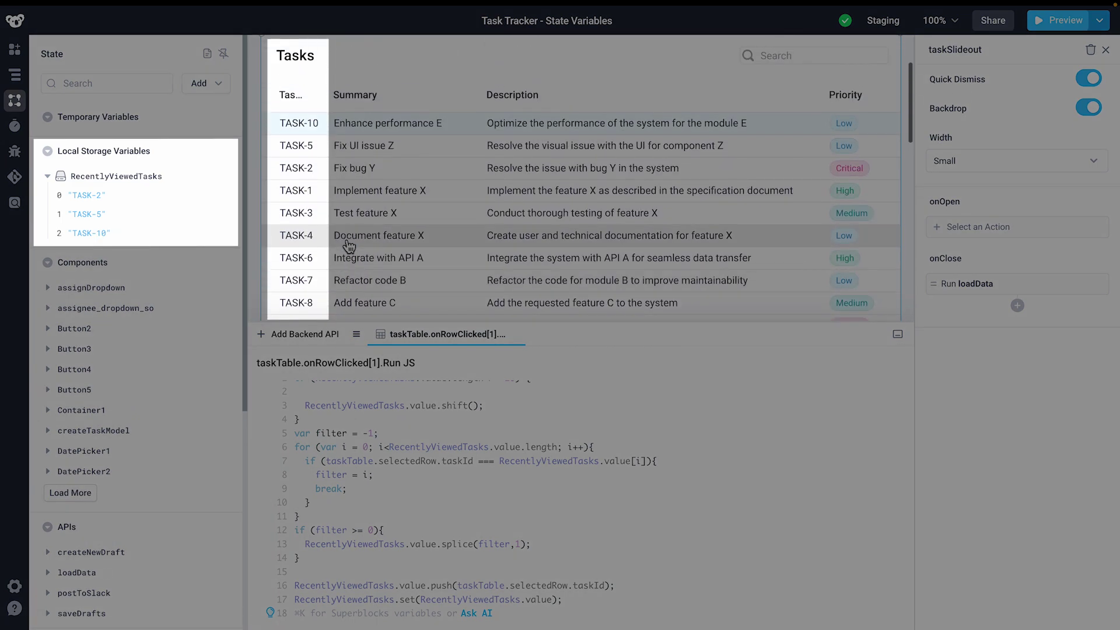
{"action": "left_click", "coordinate": [346, 243]}
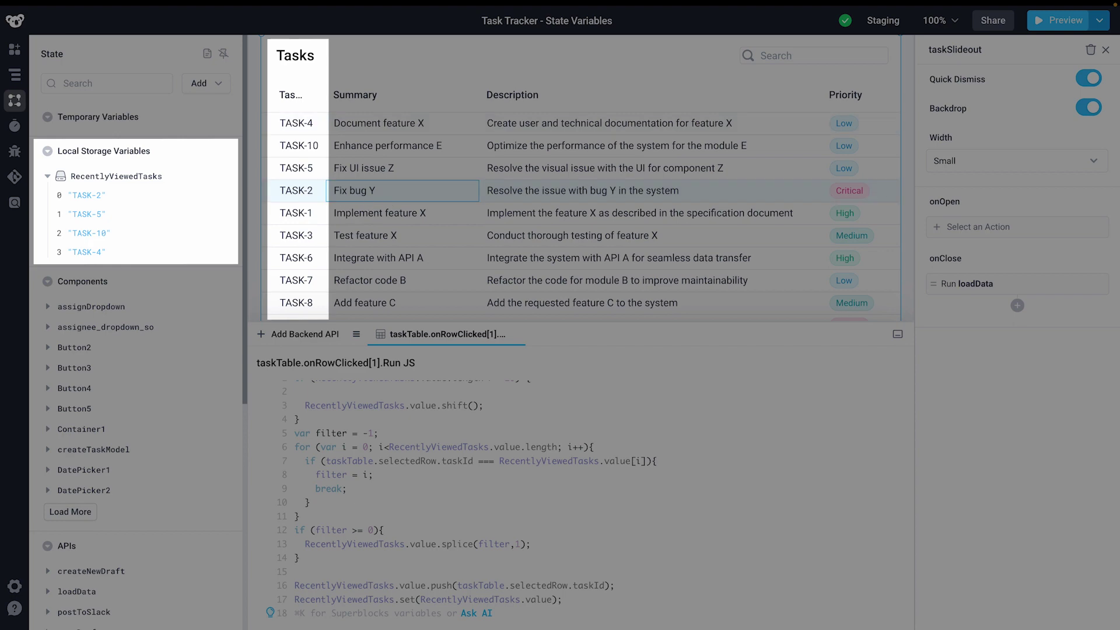
{"action": "left_click", "coordinate": [371, 205]}
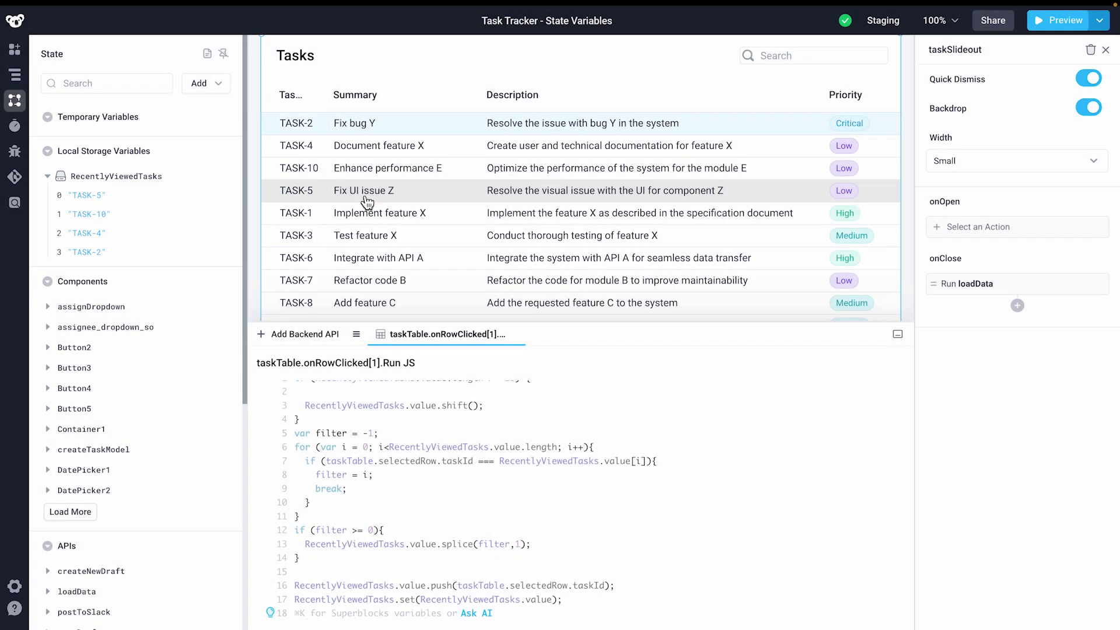